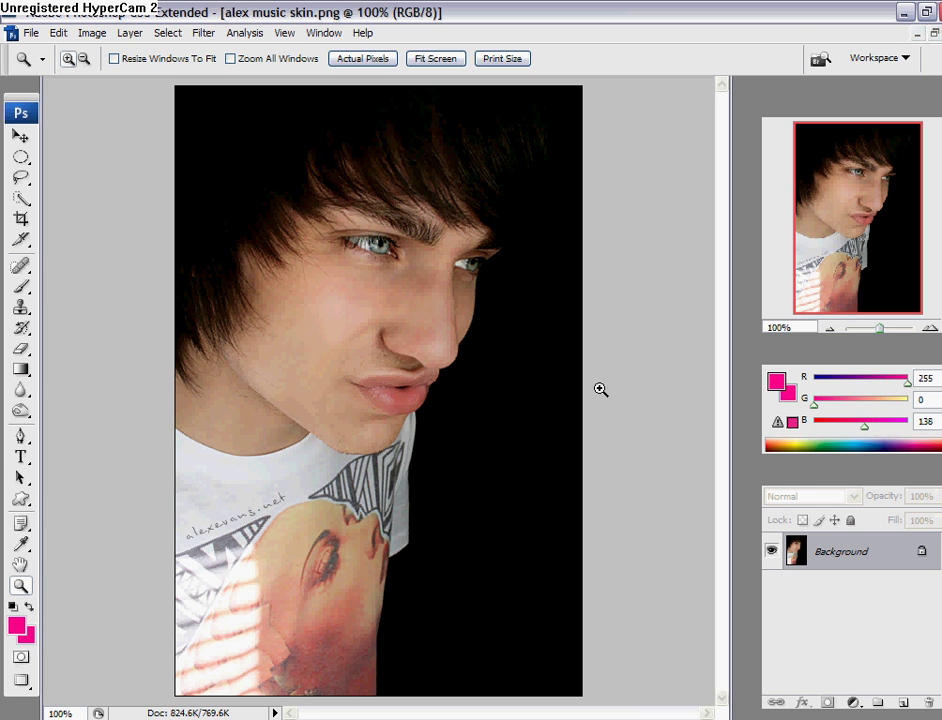
Step: Apply a Brightness/Contrast adjustment to the photo with the contrast set to 21
click(92, 33)
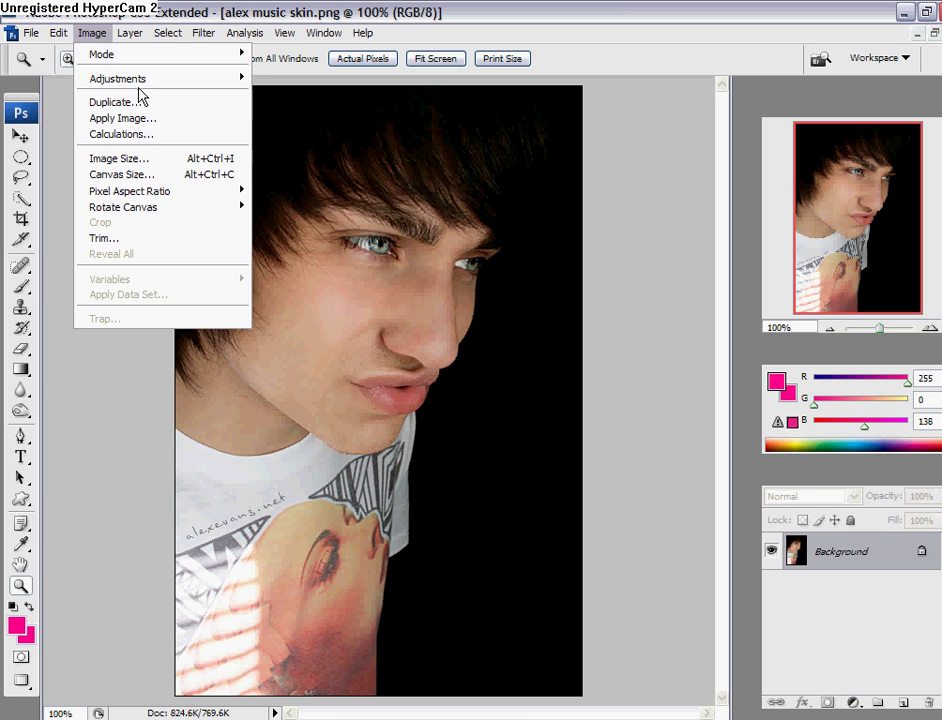
mouse_move(166, 80)
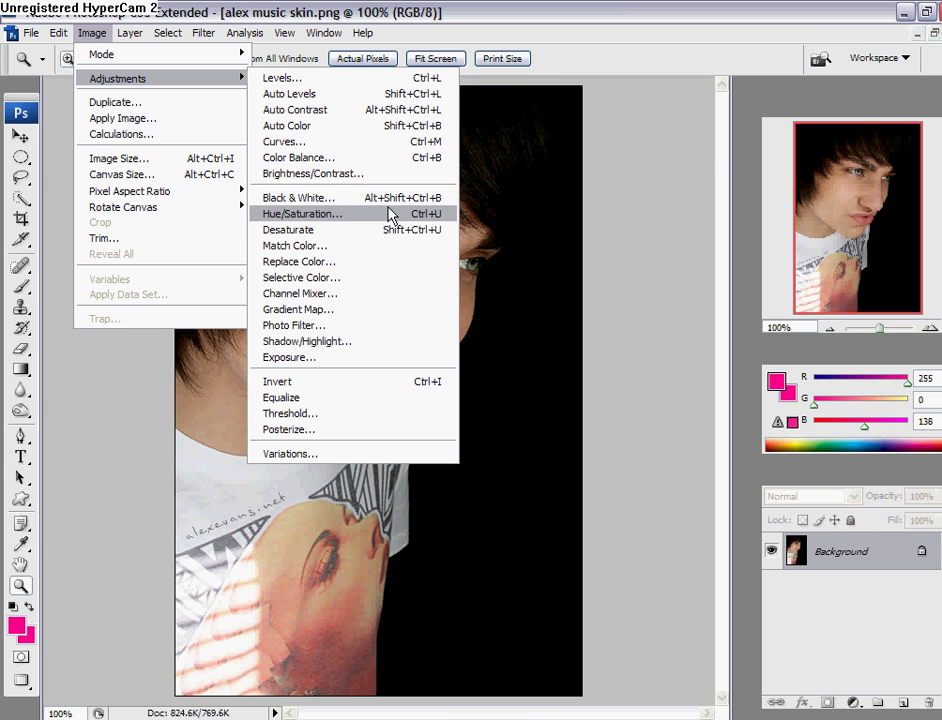
click(385, 174)
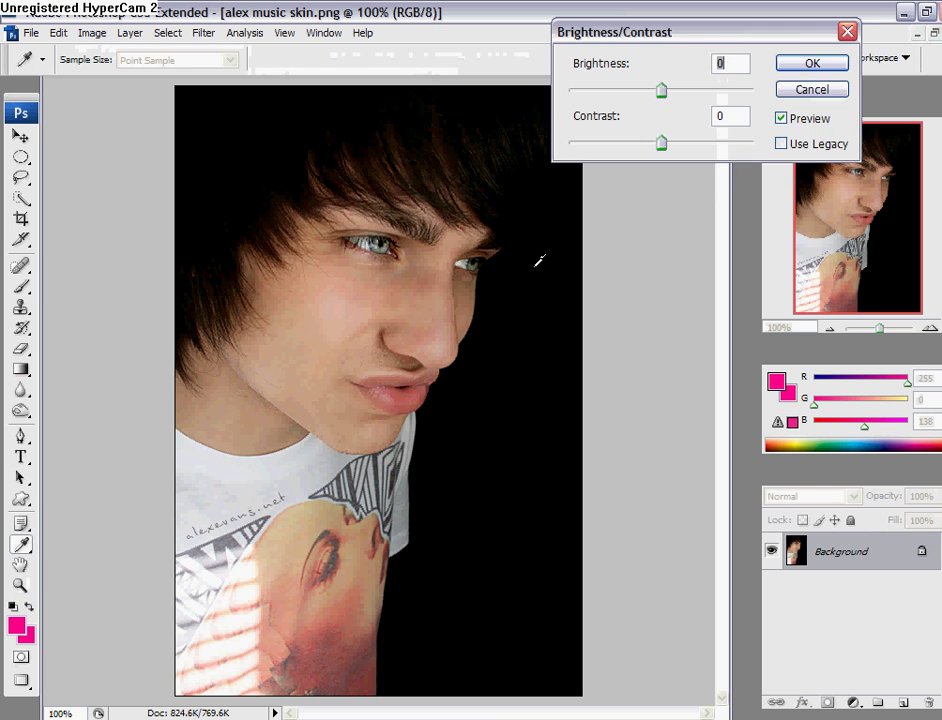
click(725, 116)
text(20)
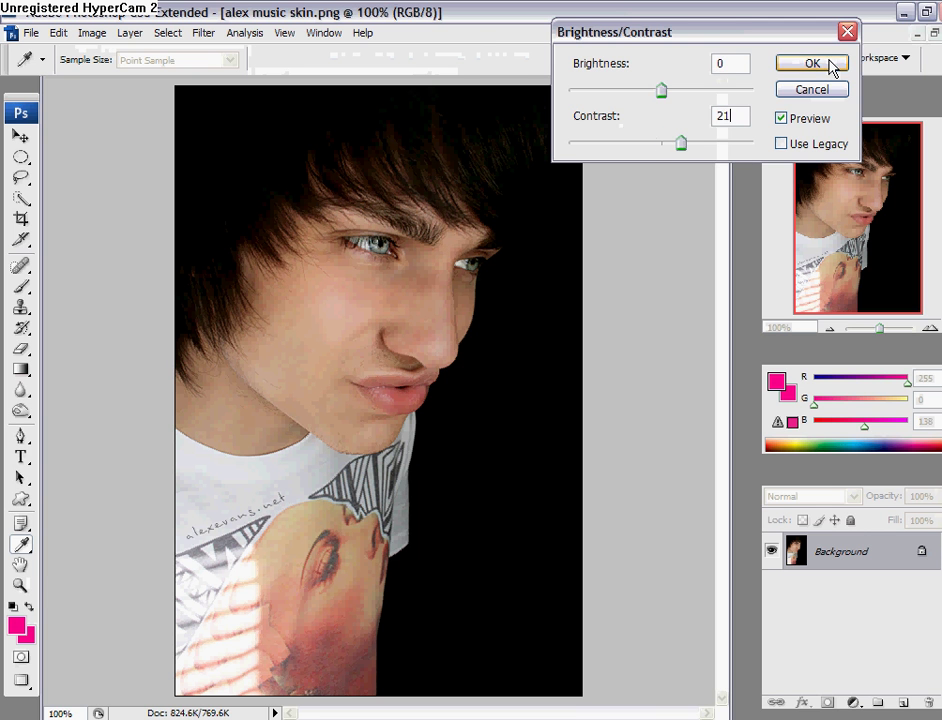
click(831, 67)
key(z)
Step: Start a Hue/Saturation adjustment on the photo and set the master hue to -11
click(95, 34)
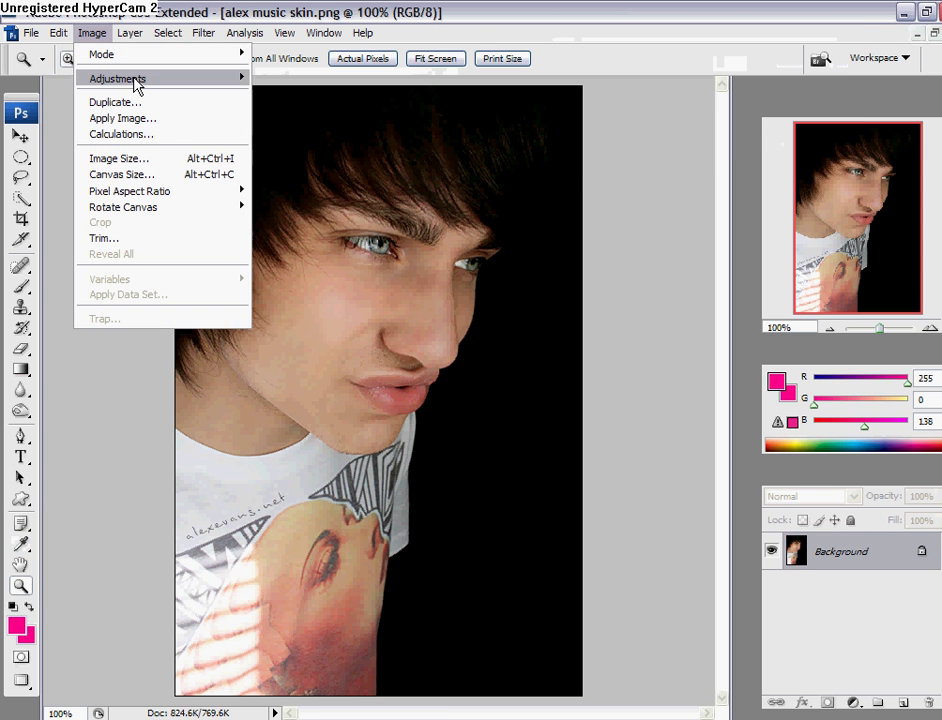
mouse_move(137, 86)
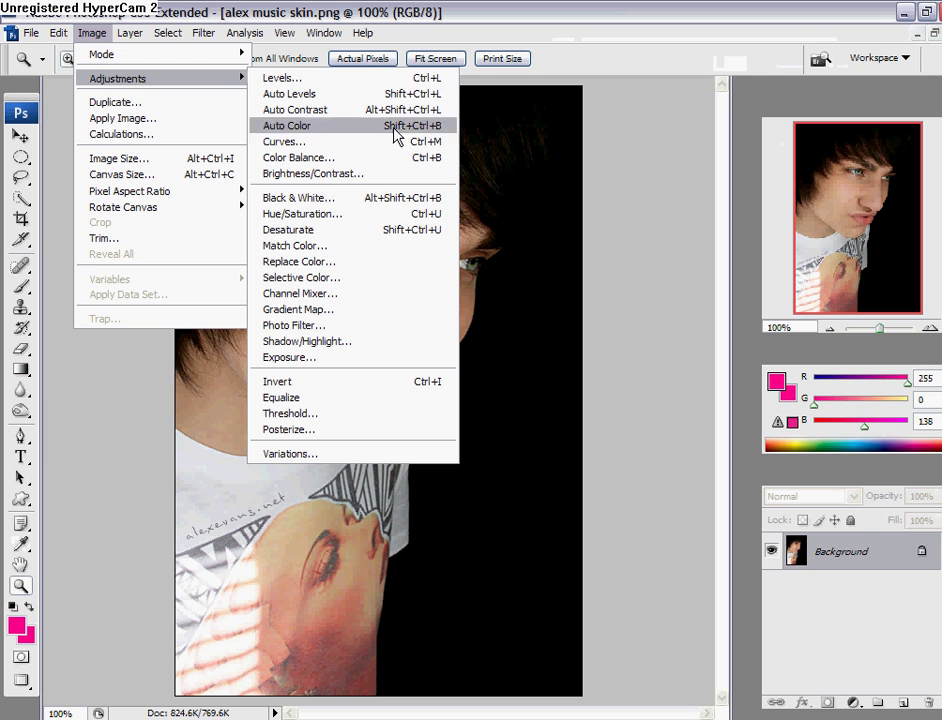
click(358, 216)
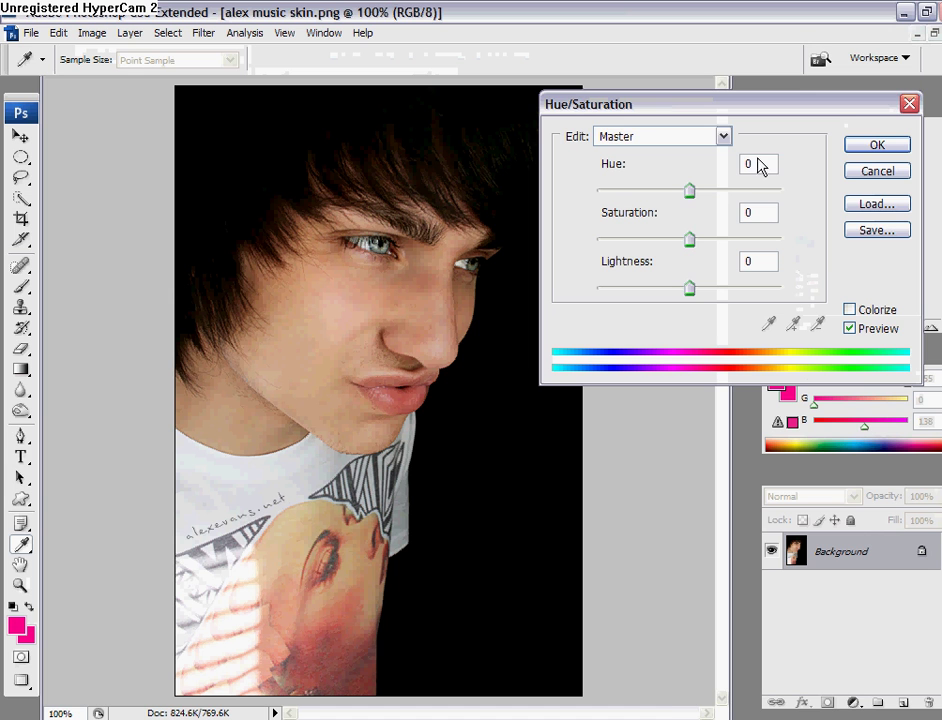
click(703, 165)
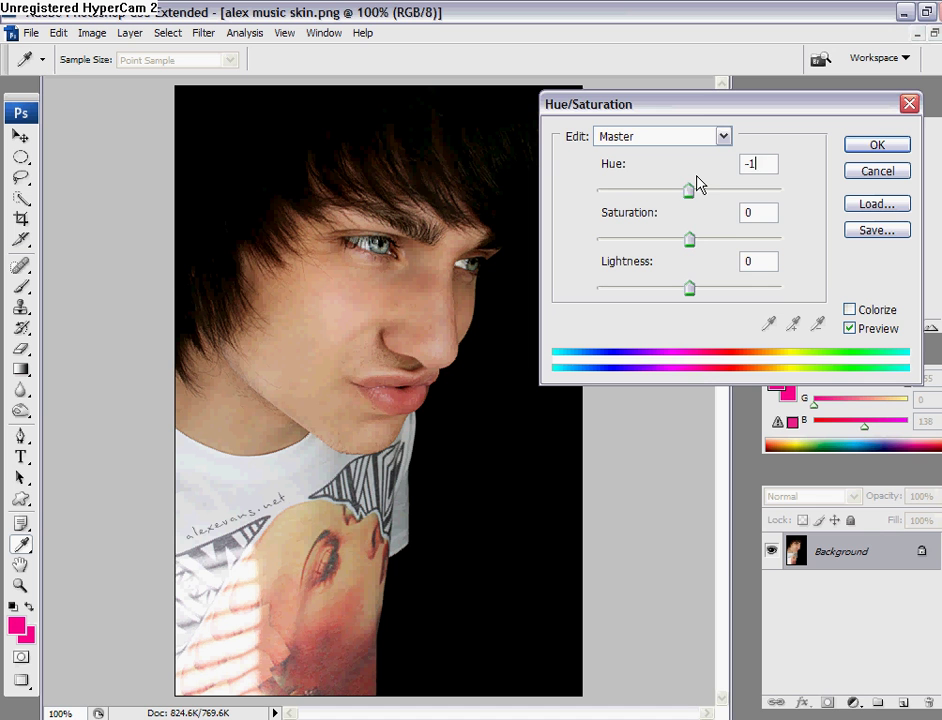
text(1)
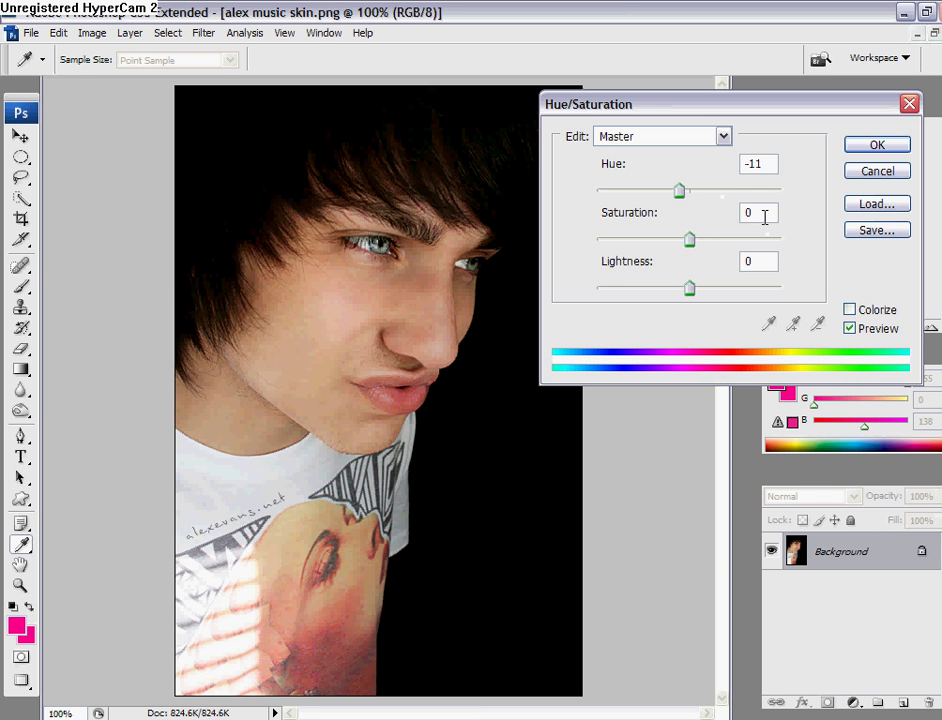
Step: Set the lightness to 21 and apply the Hue/Saturation adjustment
click(703, 261)
text(21)
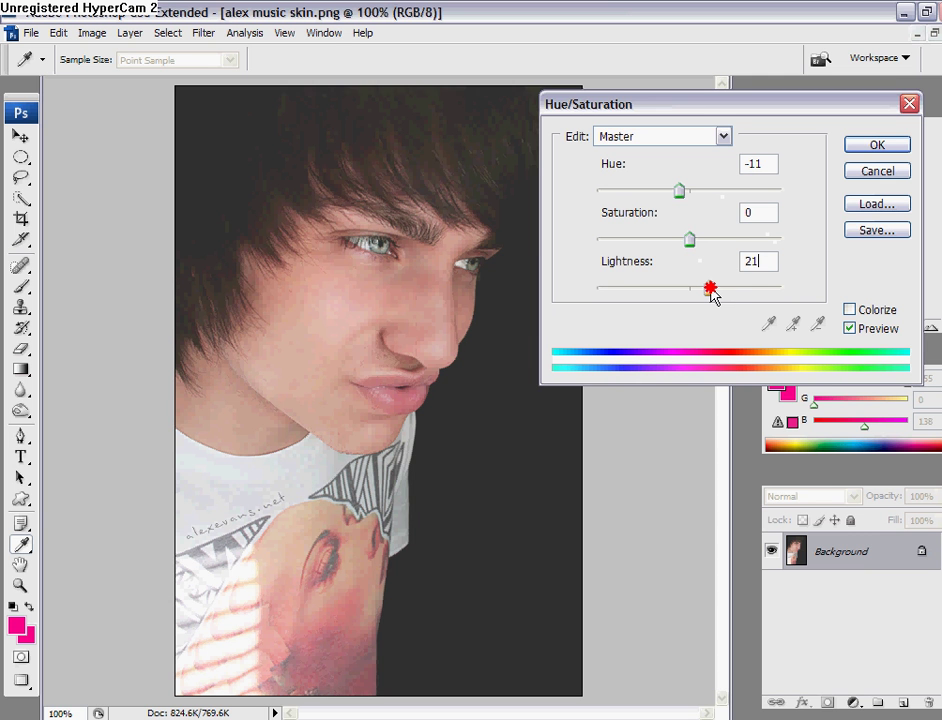
drag(711, 290, 703, 290)
text(21)
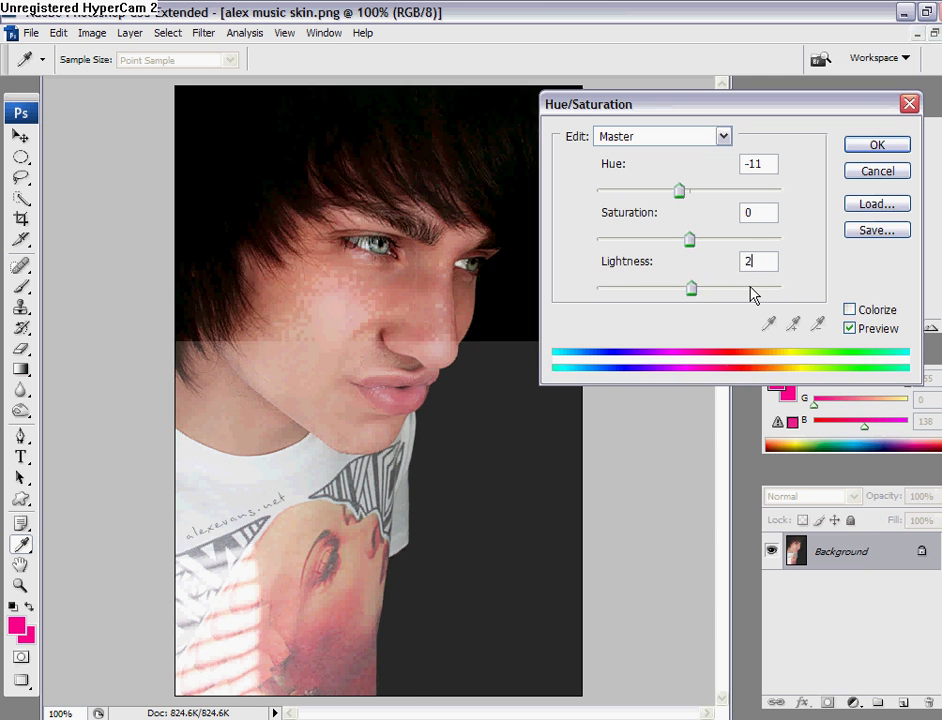
click(870, 146)
key(z)
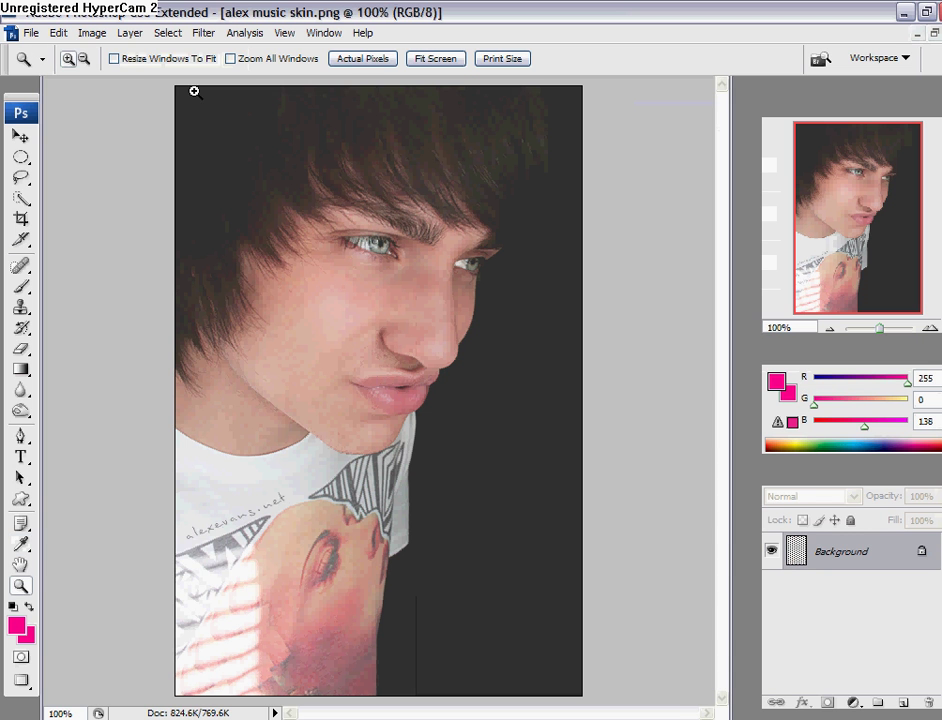
Step: In a Curves adjustment, shape the red channel with points at input 198/output 255, 135/137 and 78/53
click(59, 36)
mouse_move(92, 34)
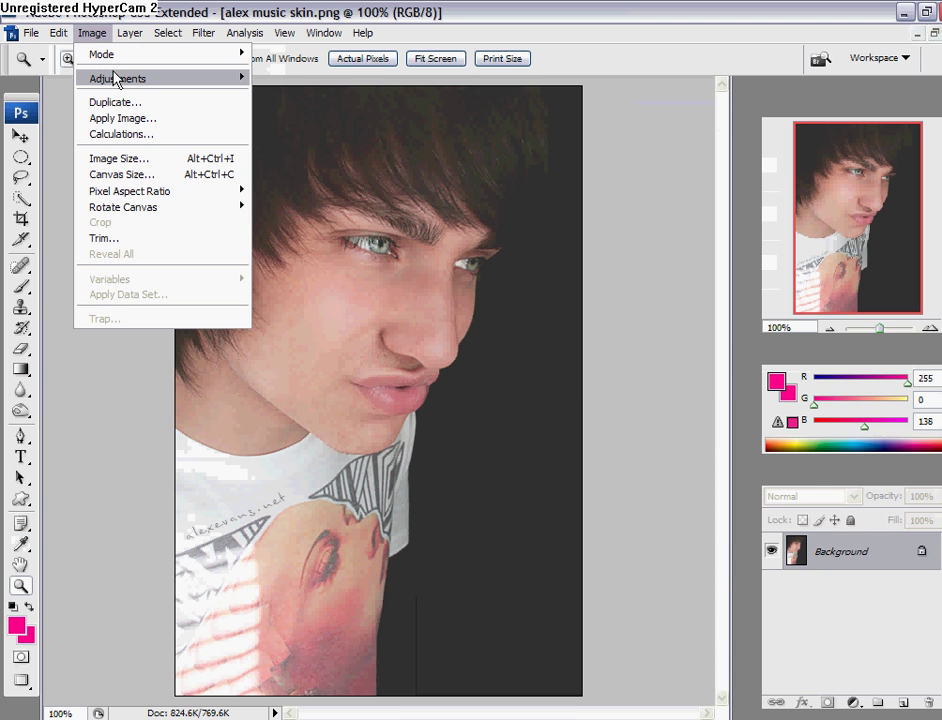
mouse_move(117, 79)
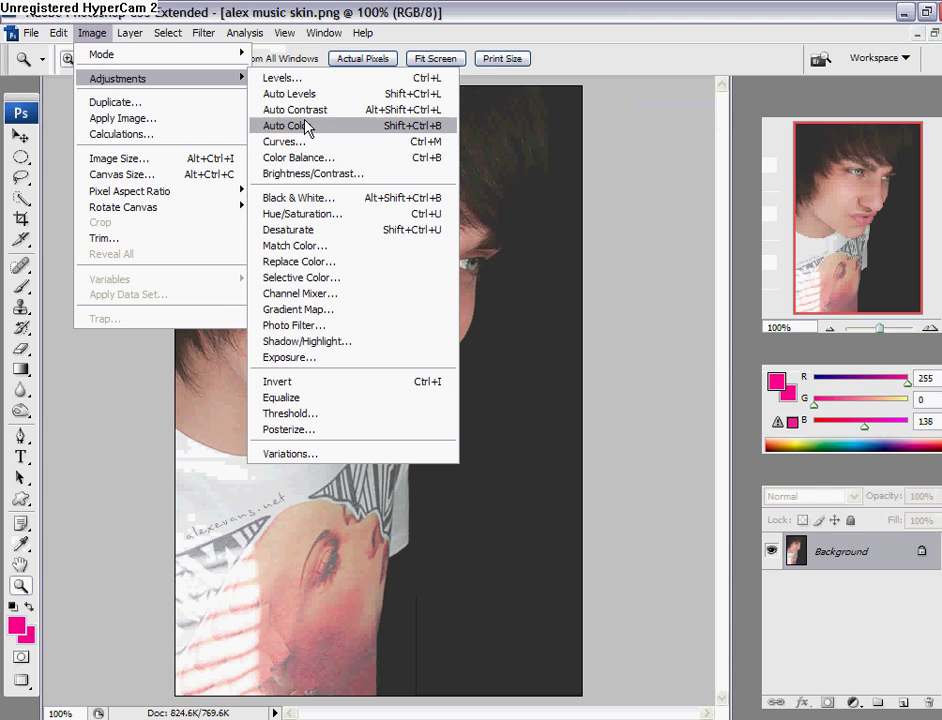
click(340, 142)
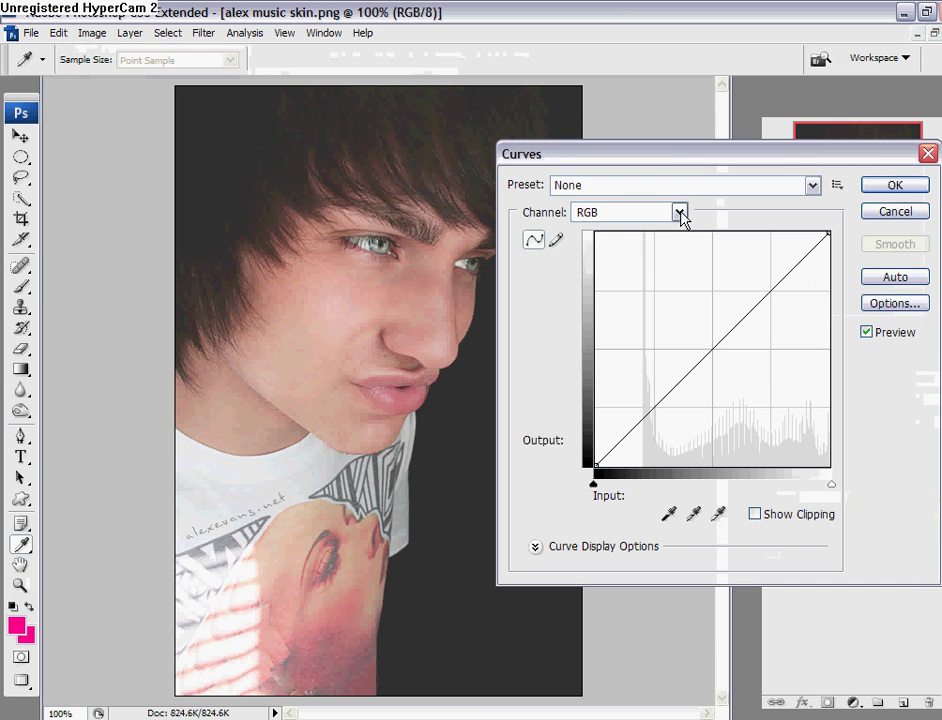
click(679, 212)
click(678, 246)
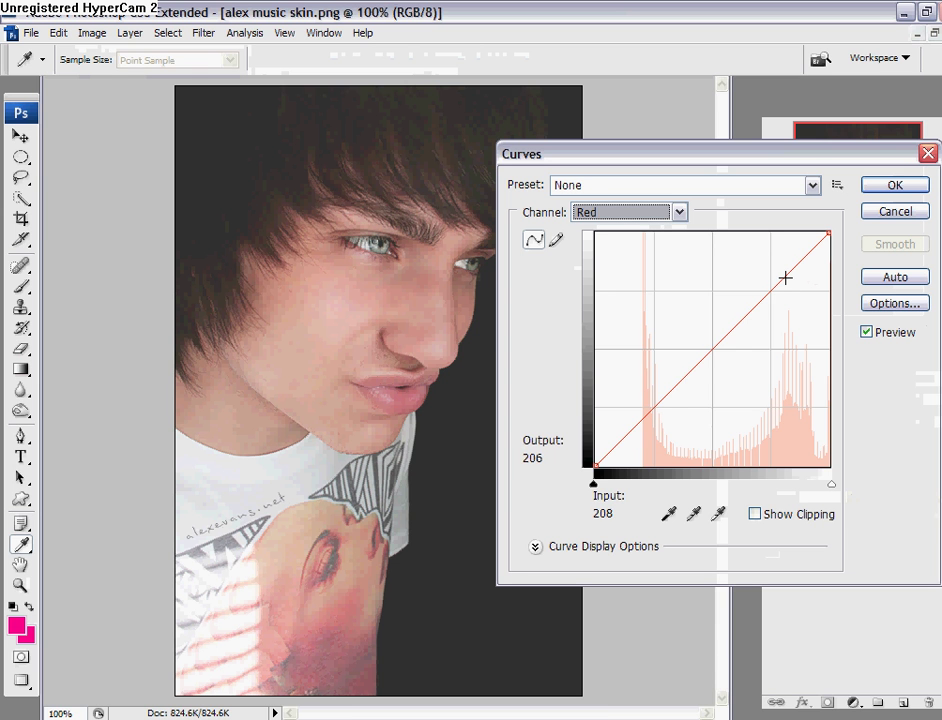
drag(785, 278, 778, 232)
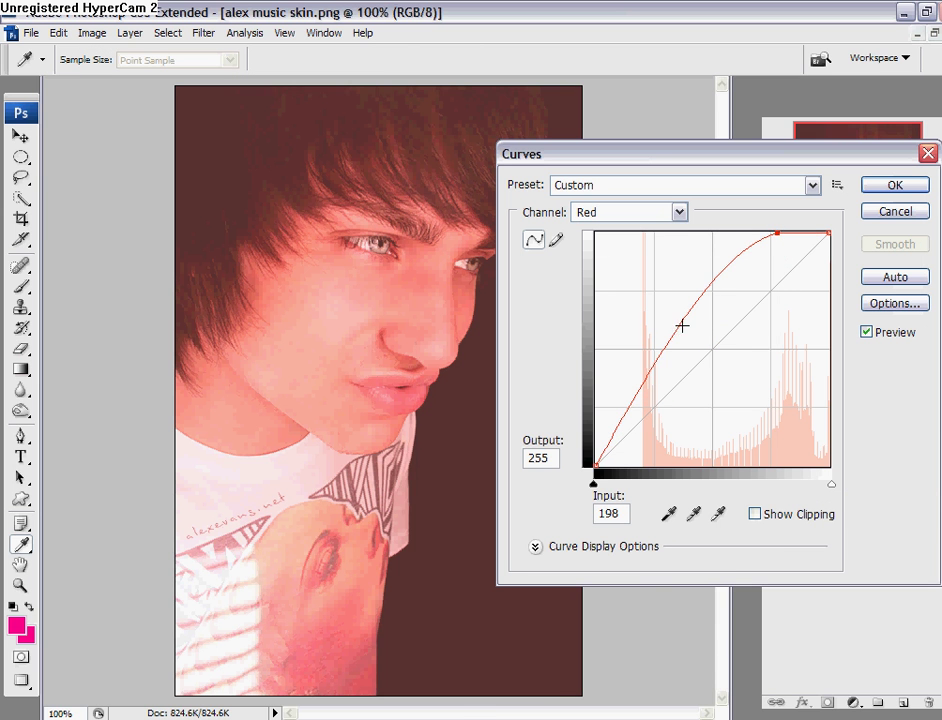
drag(652, 368, 665, 401)
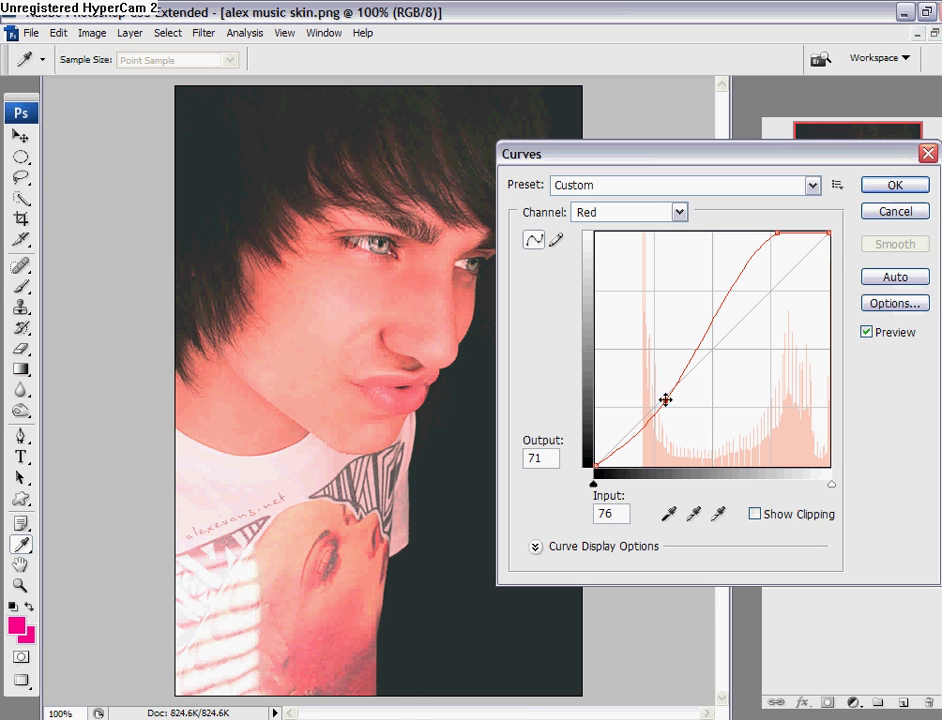
drag(665, 400, 718, 341)
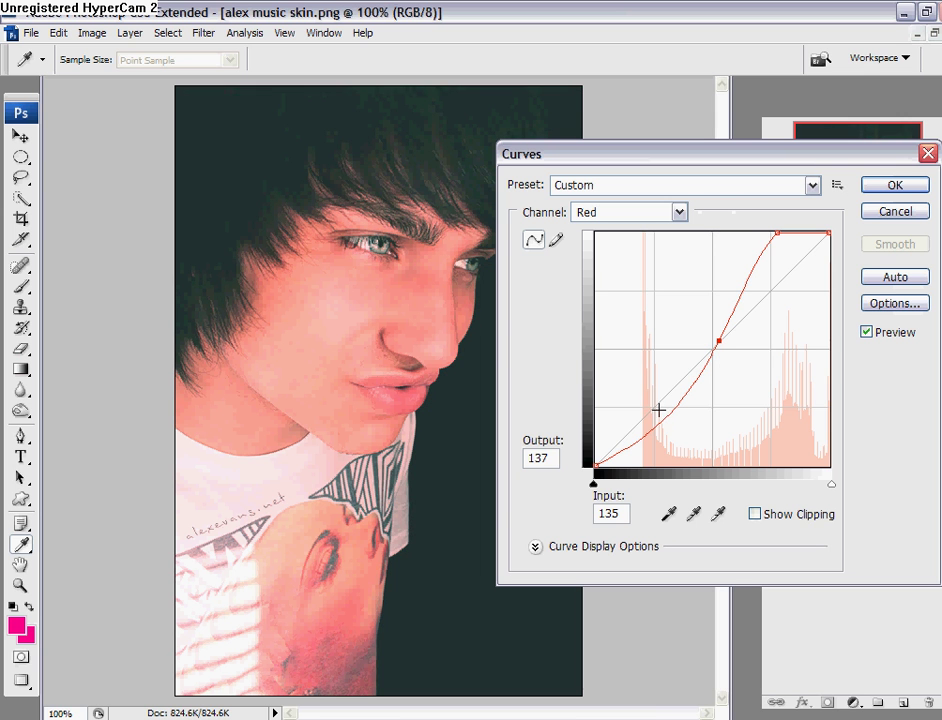
drag(659, 401, 667, 418)
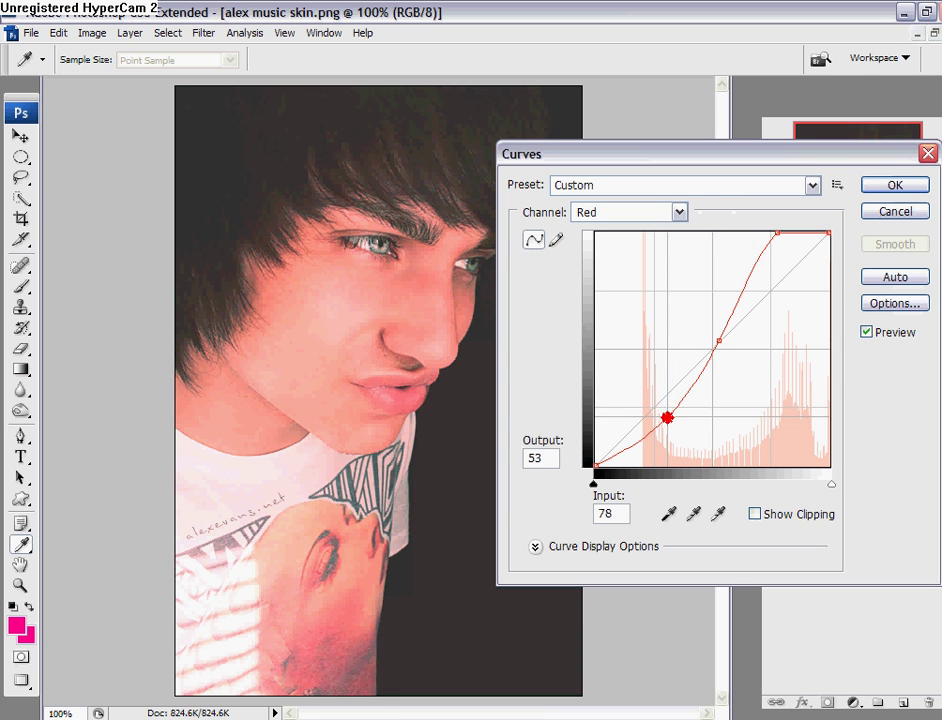
Step: Raise the green channel's curve with one point in the highlights and another at input 70, output 77
click(679, 212)
click(670, 262)
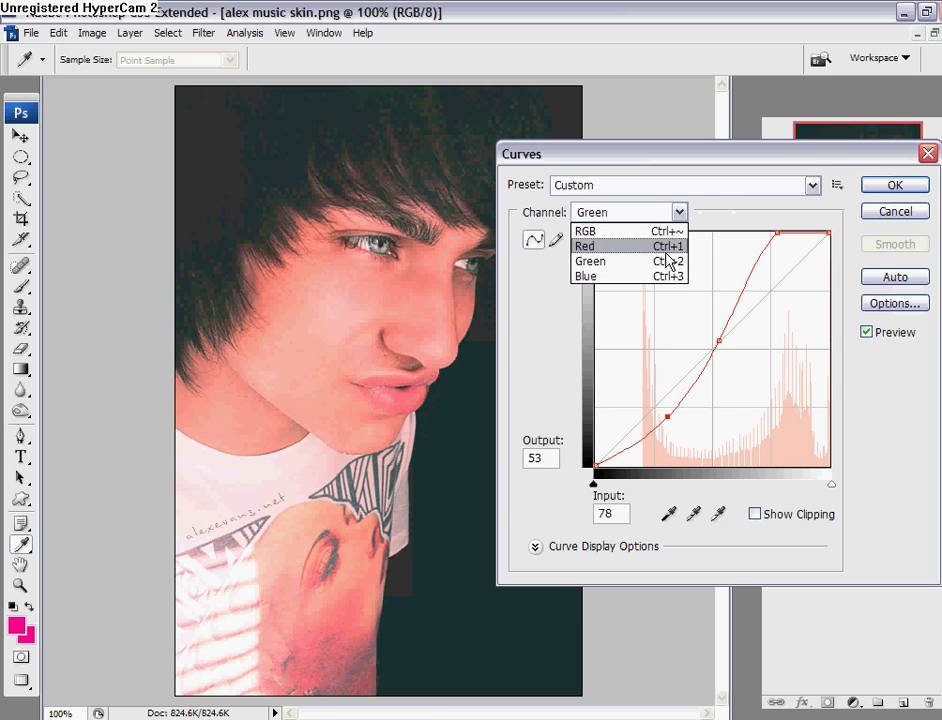
click(661, 262)
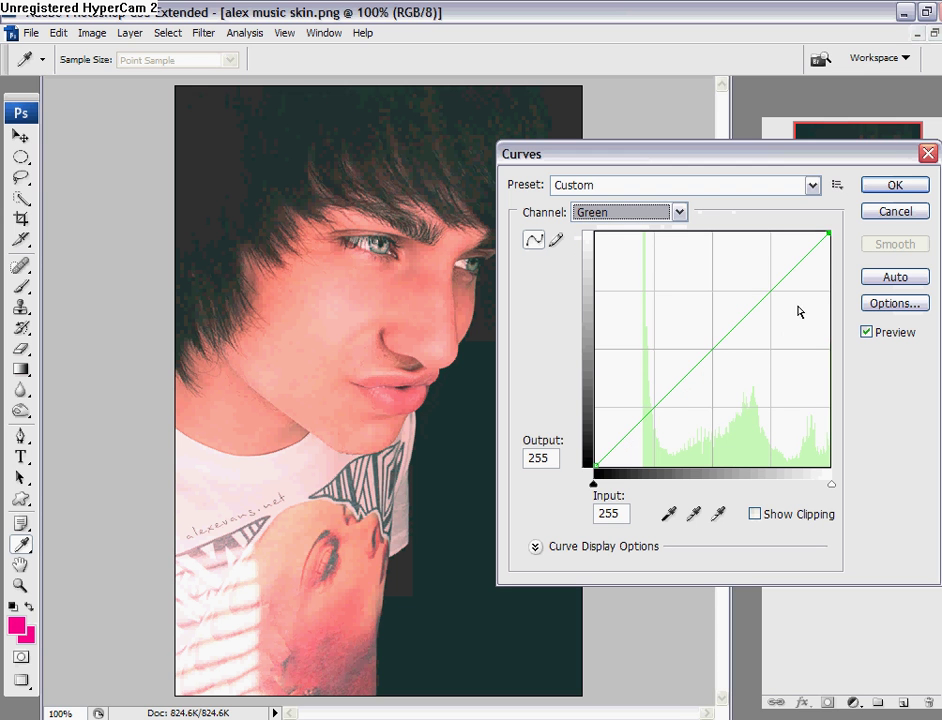
drag(778, 301, 756, 285)
drag(662, 391, 659, 396)
Step: Set the blue channel's white point output to 207 and black point output to 53, and apply the Curves adjustment
click(679, 212)
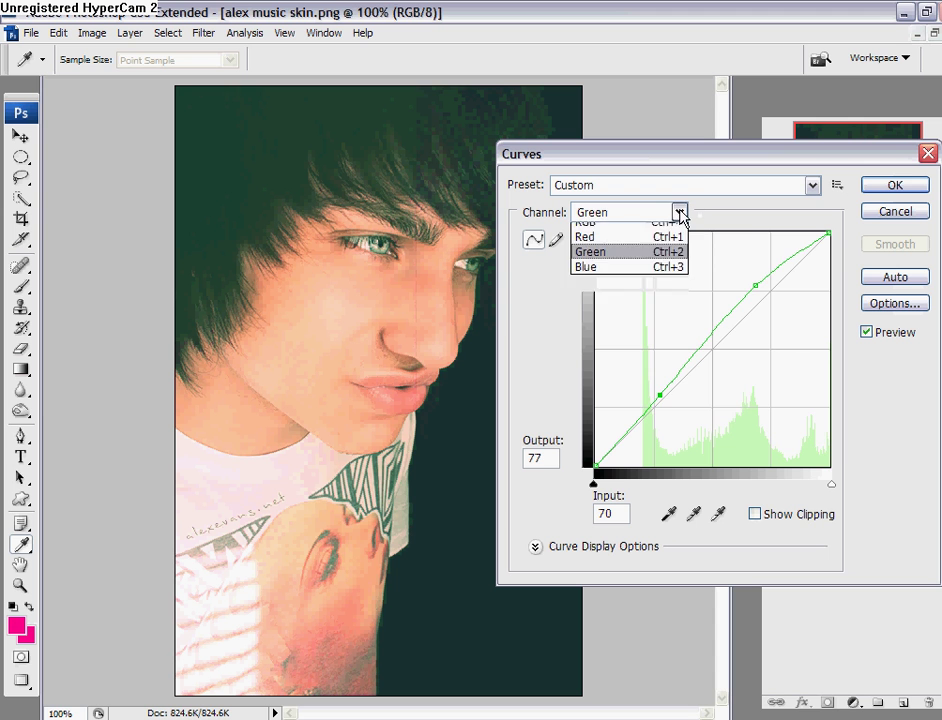
click(662, 276)
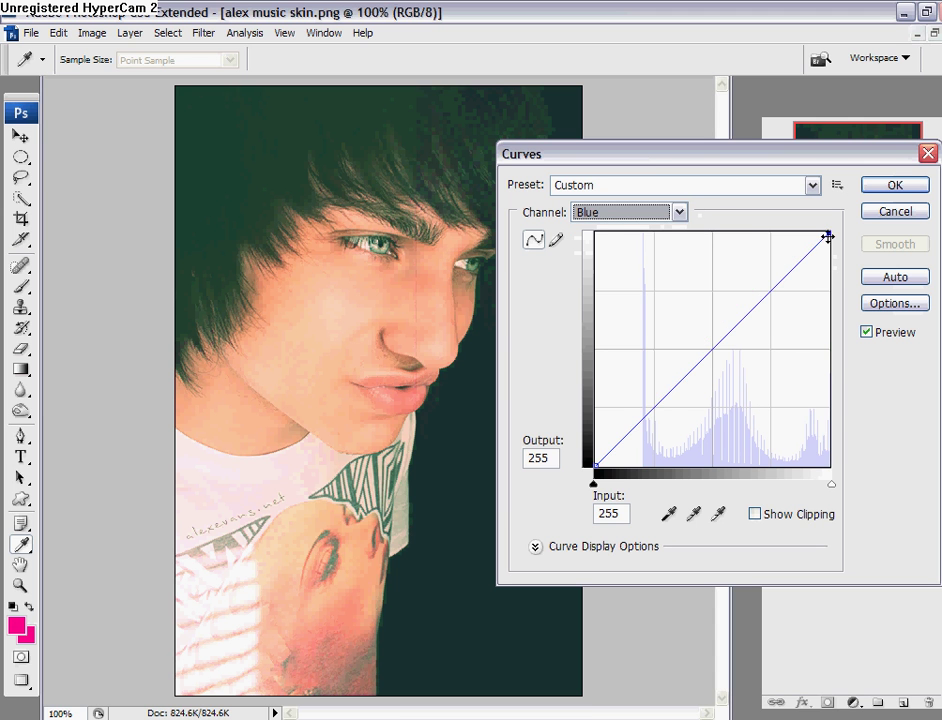
drag(828, 237, 828, 277)
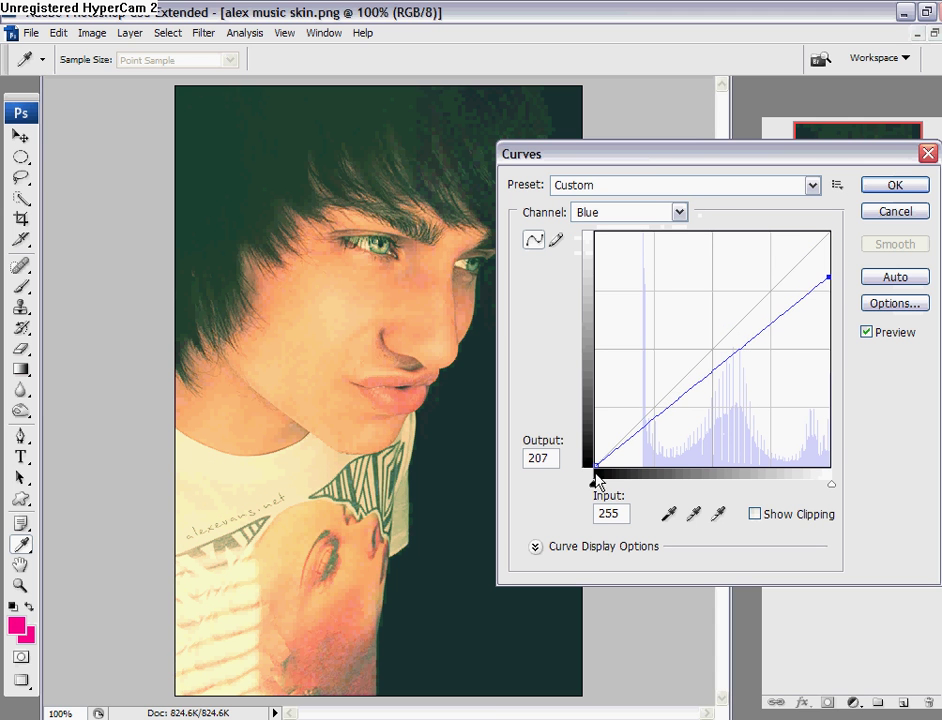
mouse_move(595, 463)
mouse_down()
mouse_move(595, 425)
mouse_move(583, 429)
mouse_move(585, 419)
mouse_up()
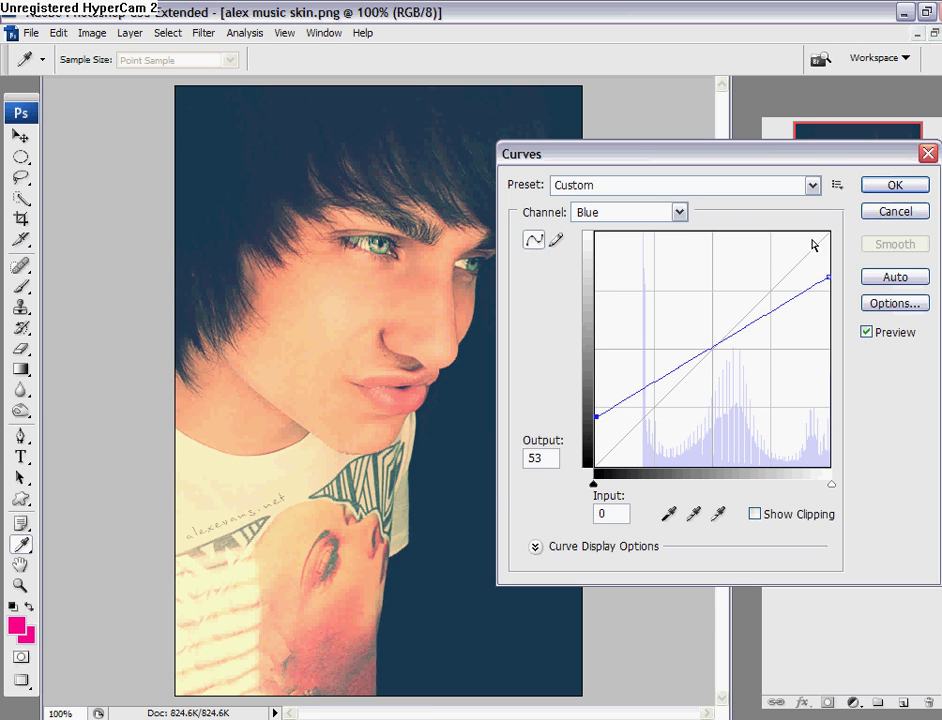
click(889, 188)
key(z)
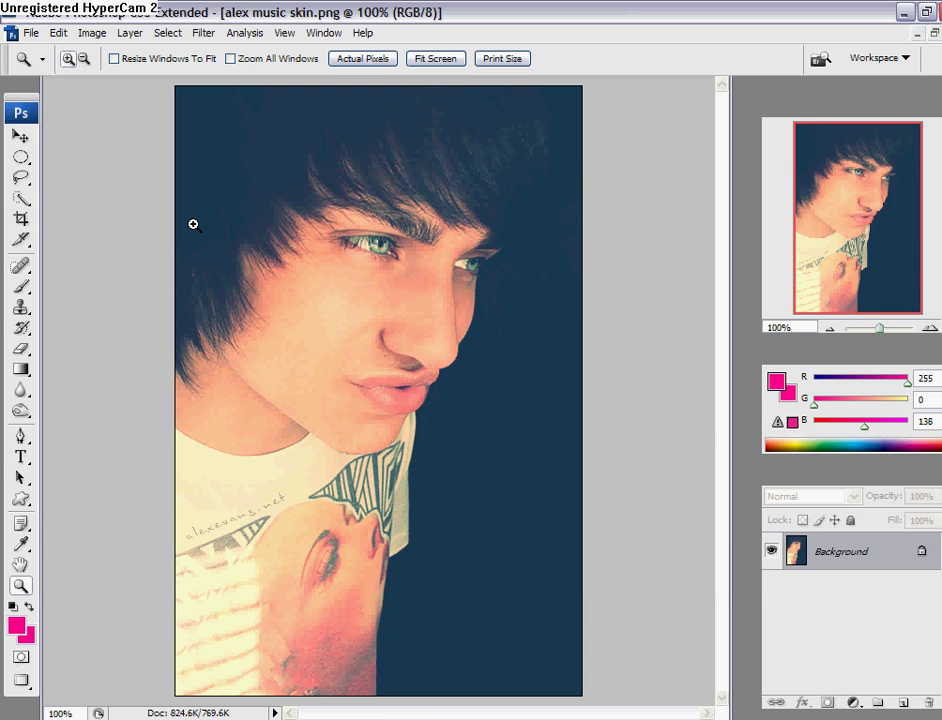
Step: Try a Hue/Saturation adjustment with the master hue set to -9
click(97, 36)
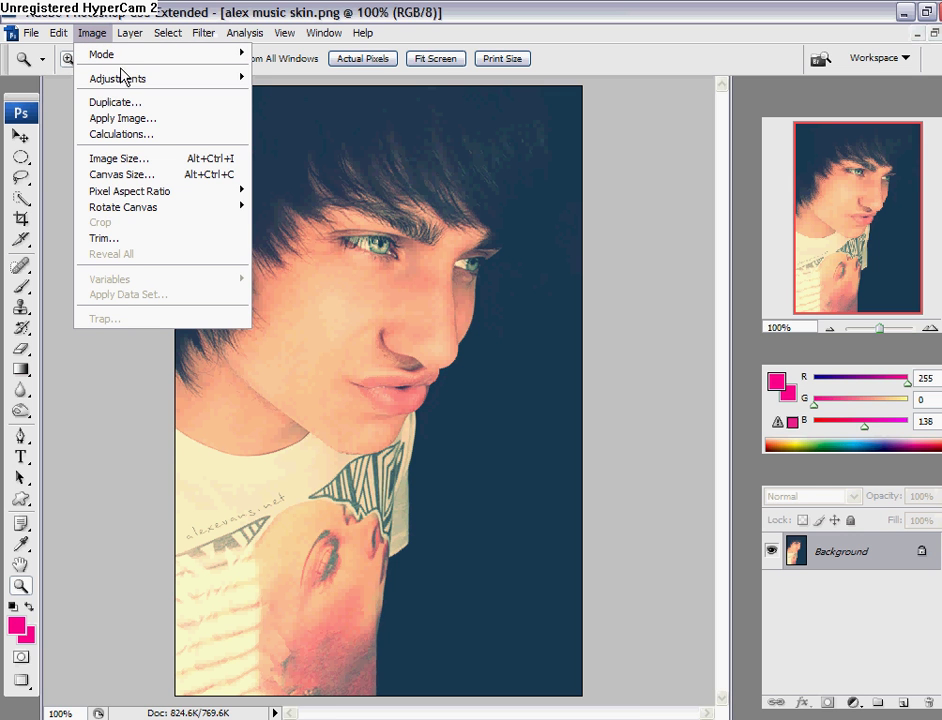
mouse_move(128, 79)
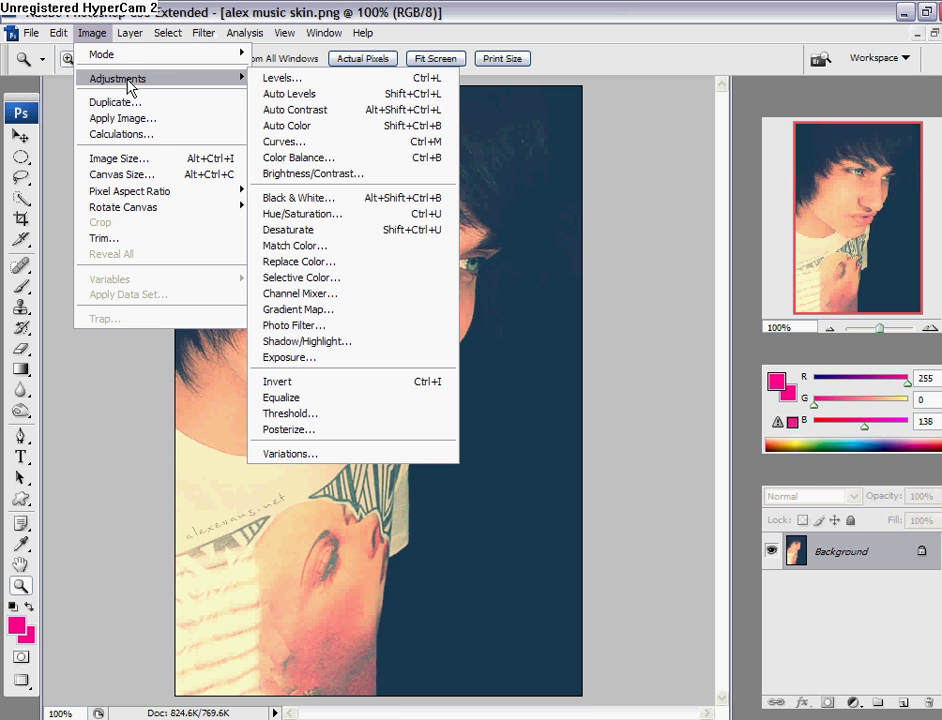
click(381, 214)
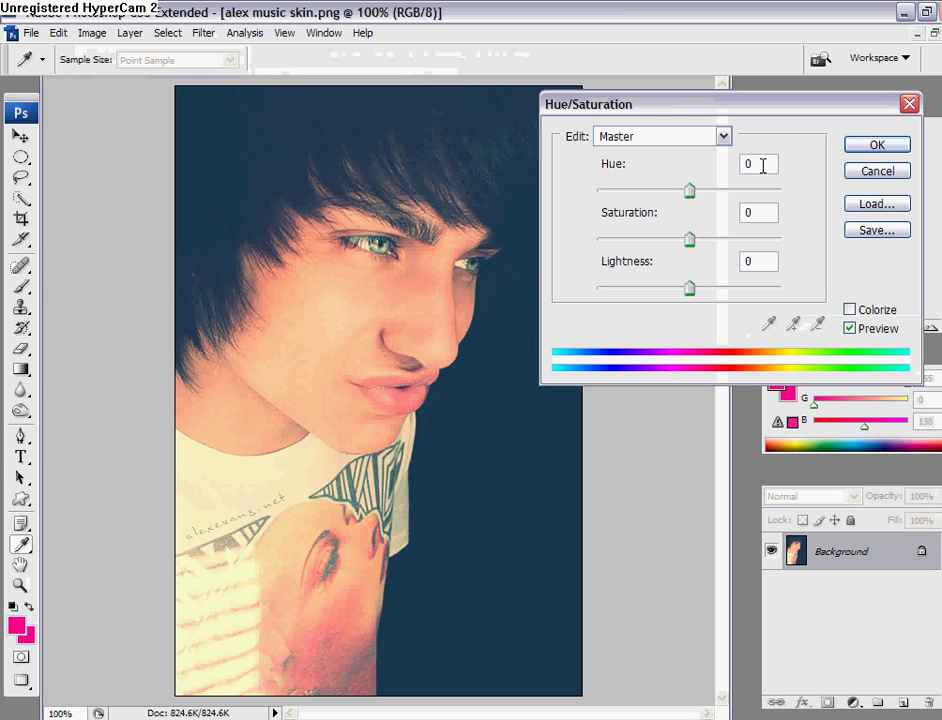
click(659, 163)
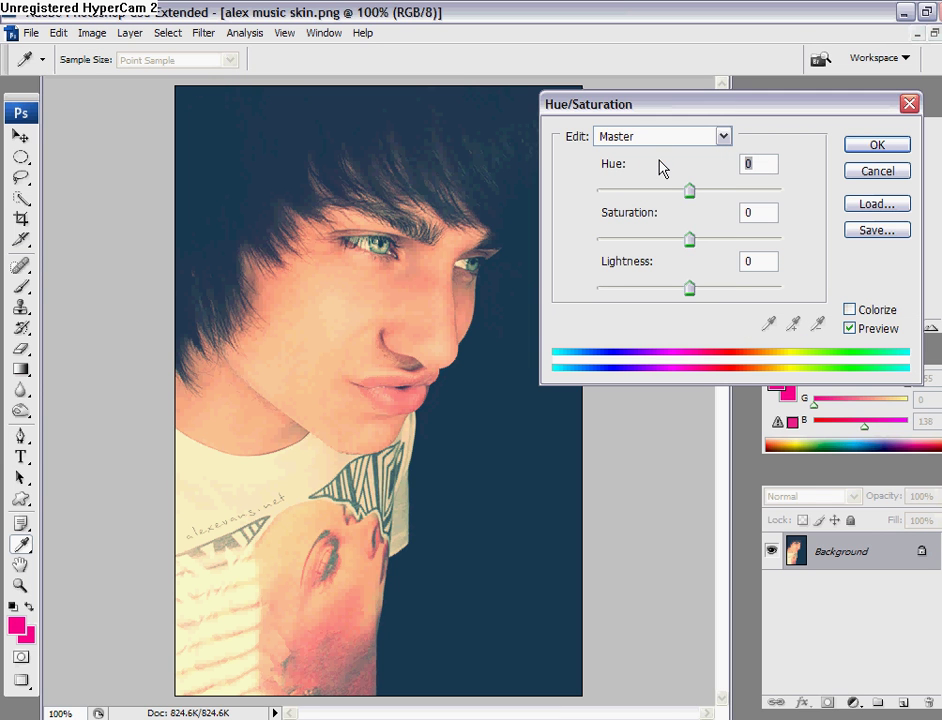
text(-9)
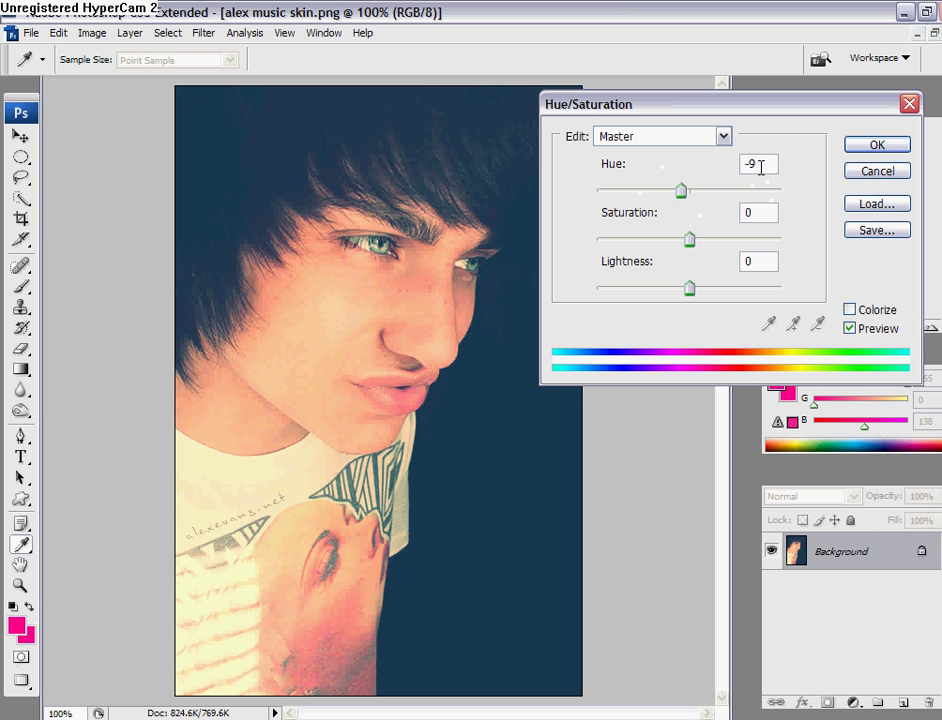
click(878, 174)
key(z)
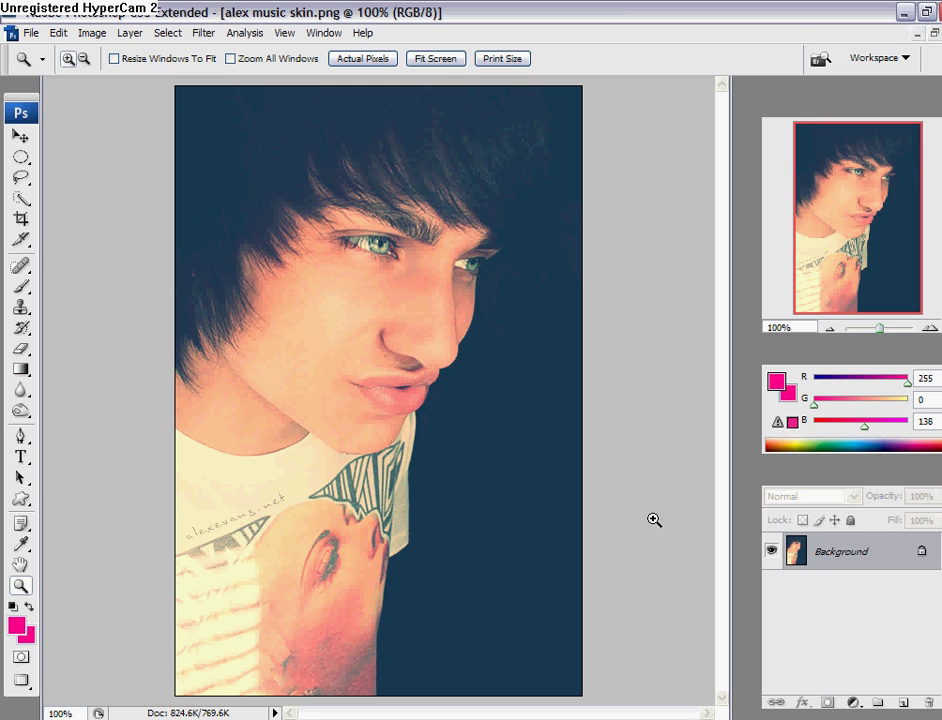
Step: Add a new layer above the photo and cover it with a linear gradient in solid hot pink (RGB 255, 0, 138)
right_click(855, 547)
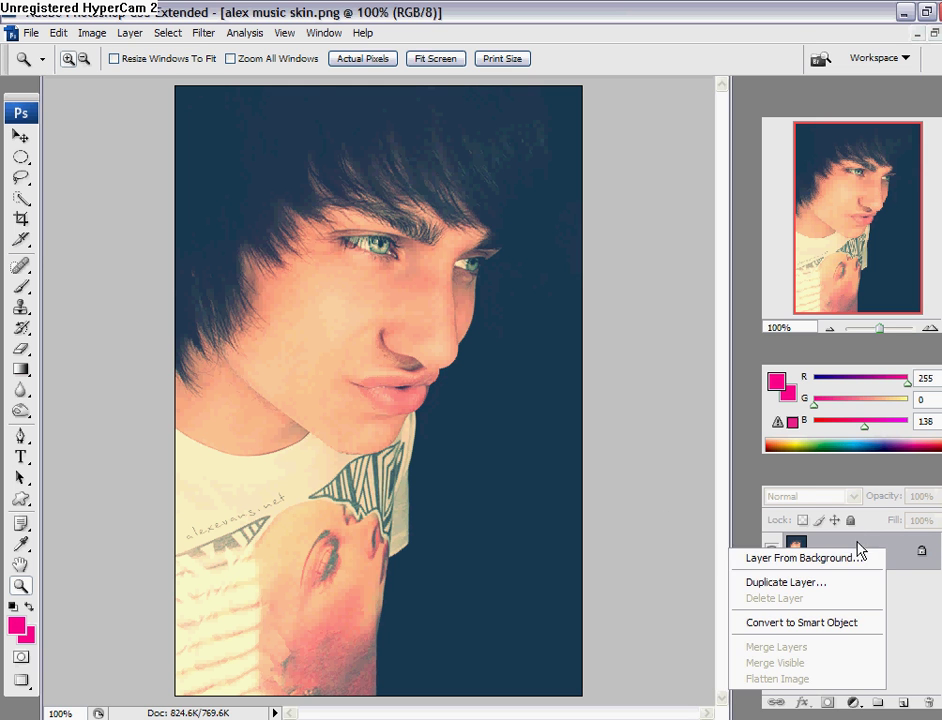
click(138, 33)
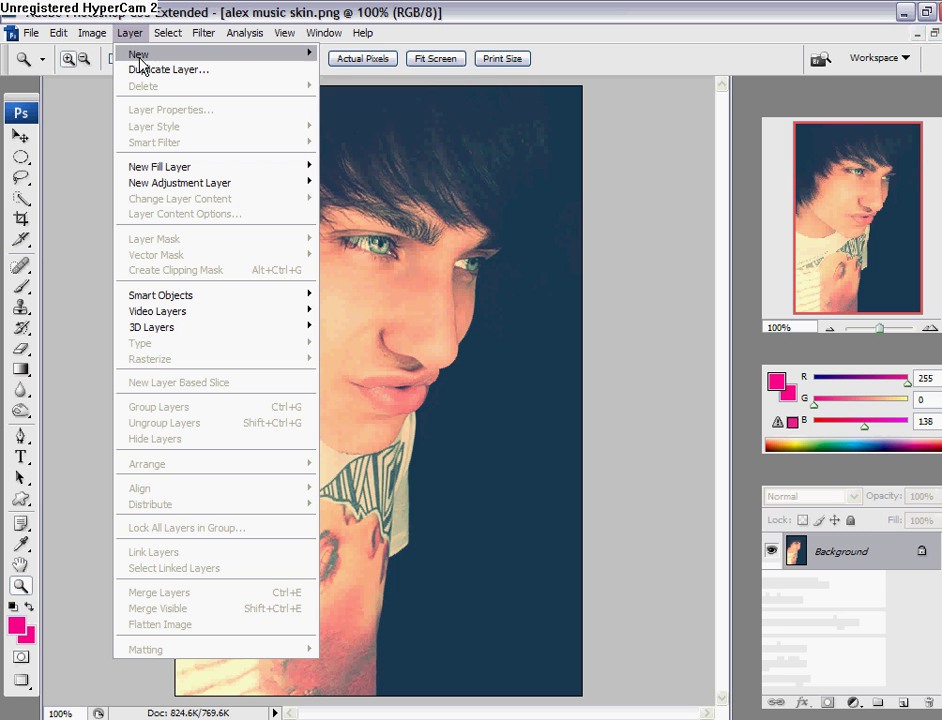
mouse_move(200, 58)
click(385, 58)
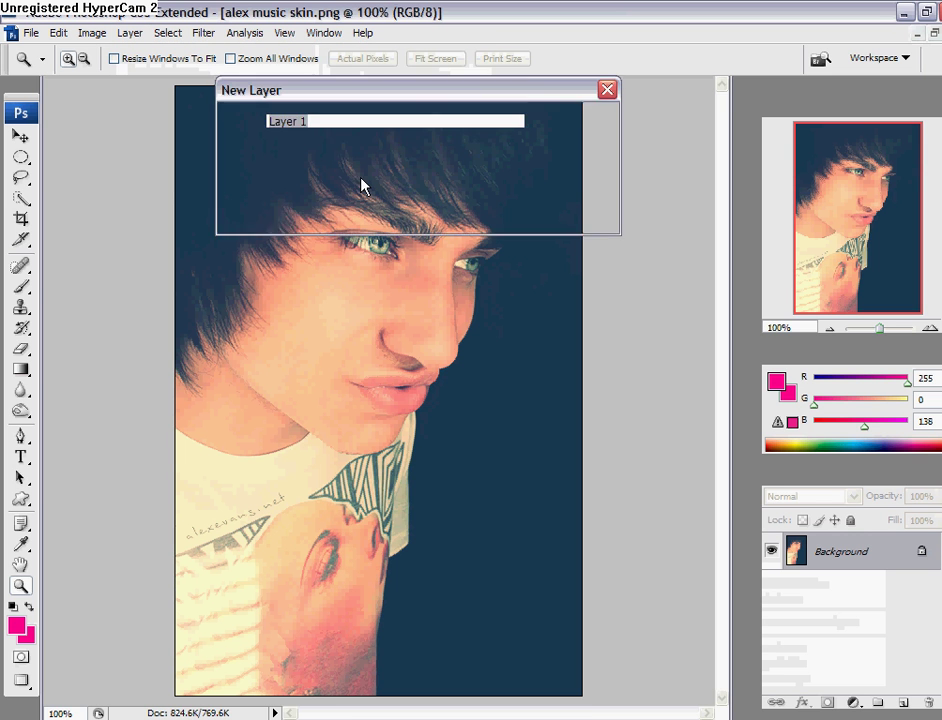
click(576, 124)
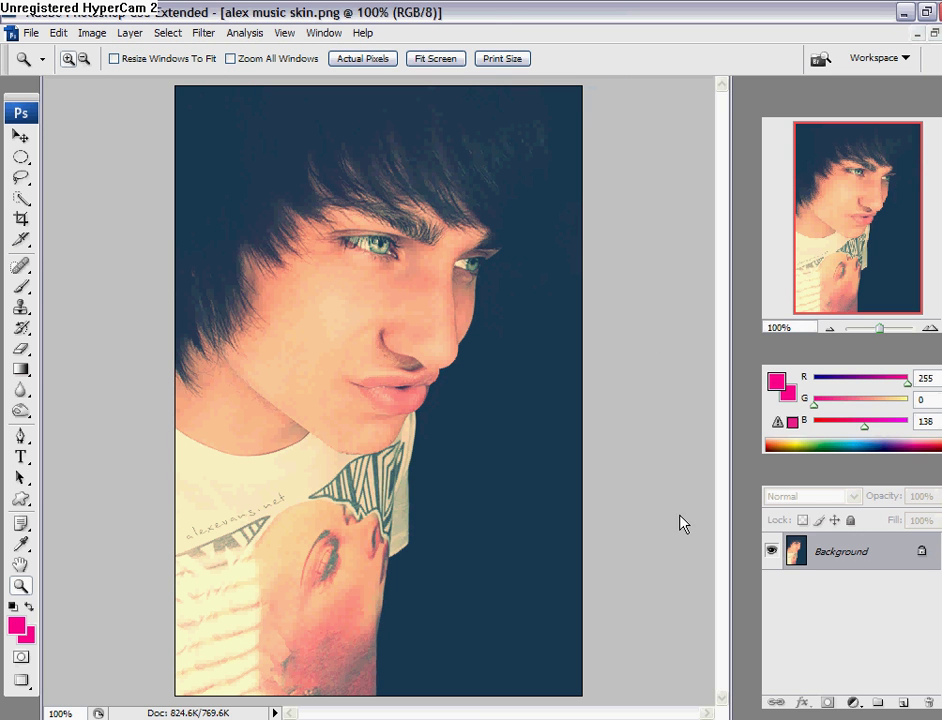
click(20, 370)
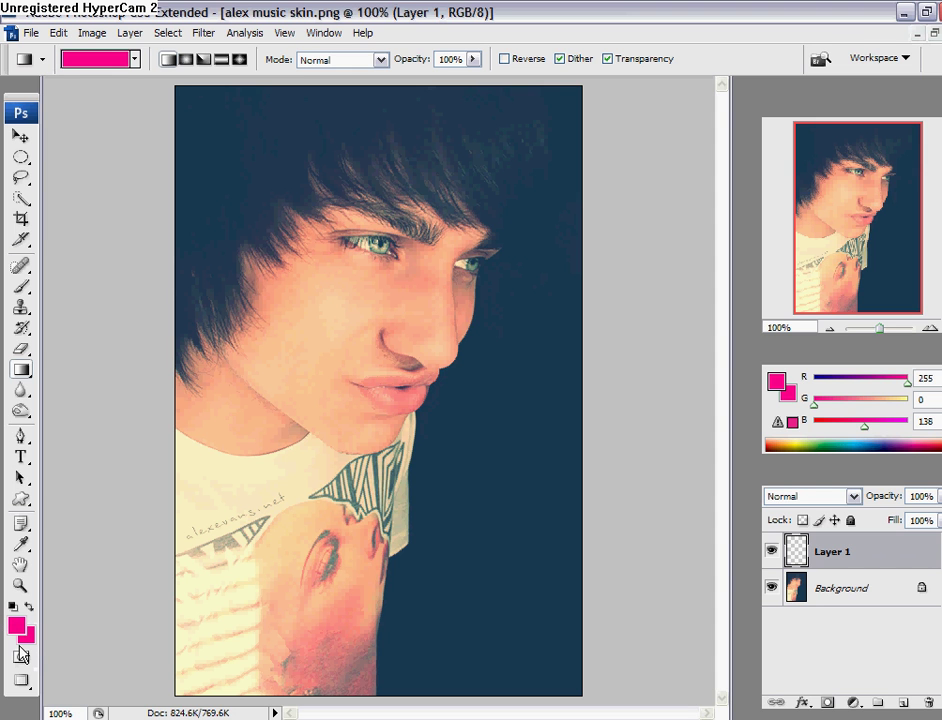
drag(174, 87, 583, 652)
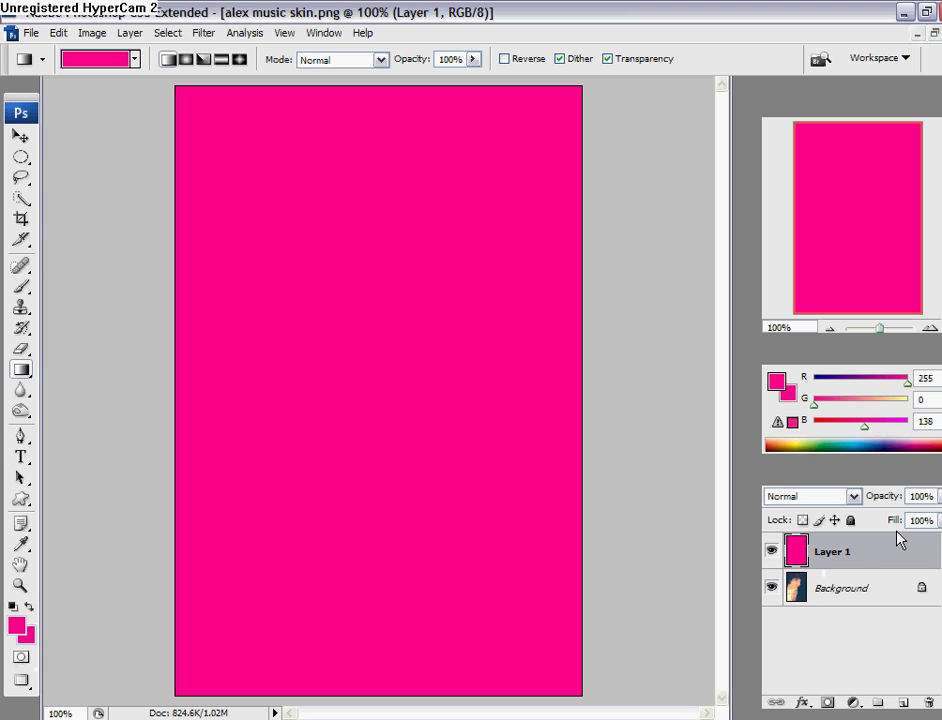
Step: Lower the pink layer's opacity to 5% so it only tints the portrait
click(940, 500)
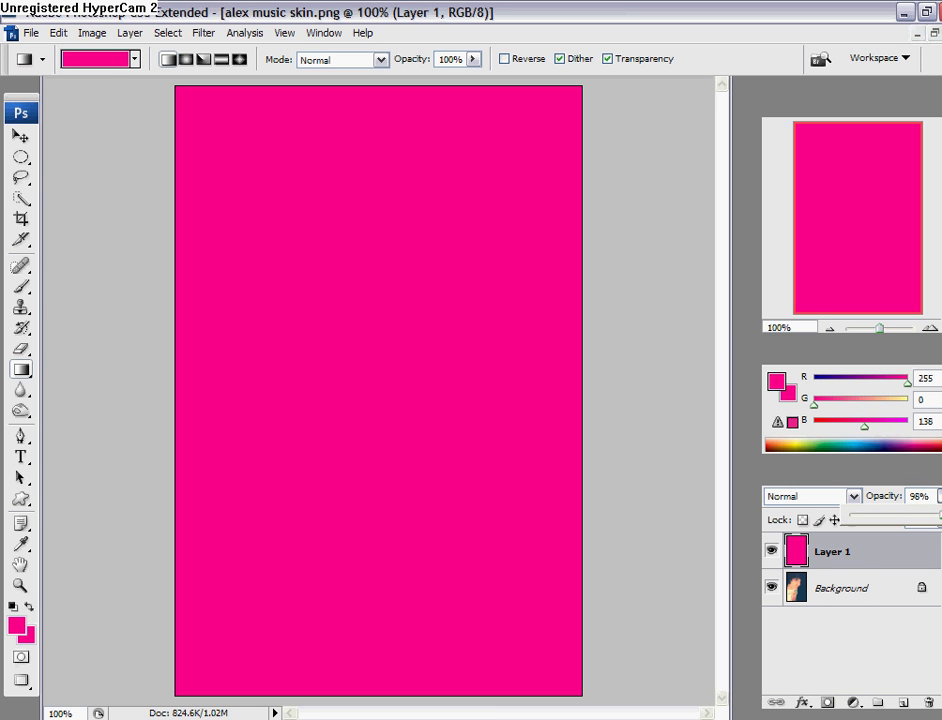
drag(938, 516, 857, 520)
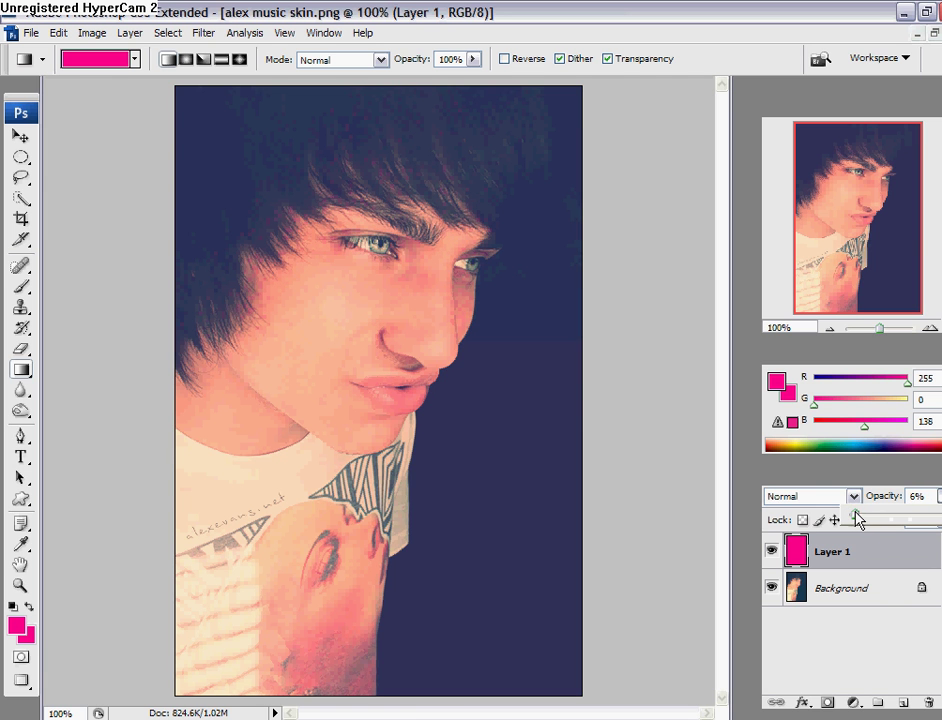
drag(857, 520, 855, 513)
click(893, 560)
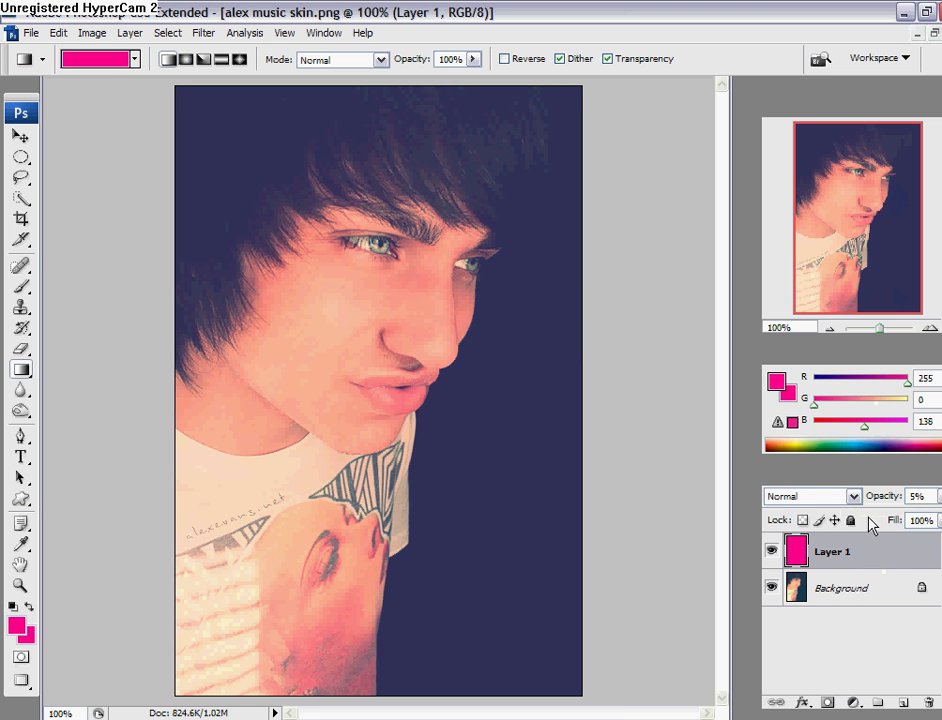